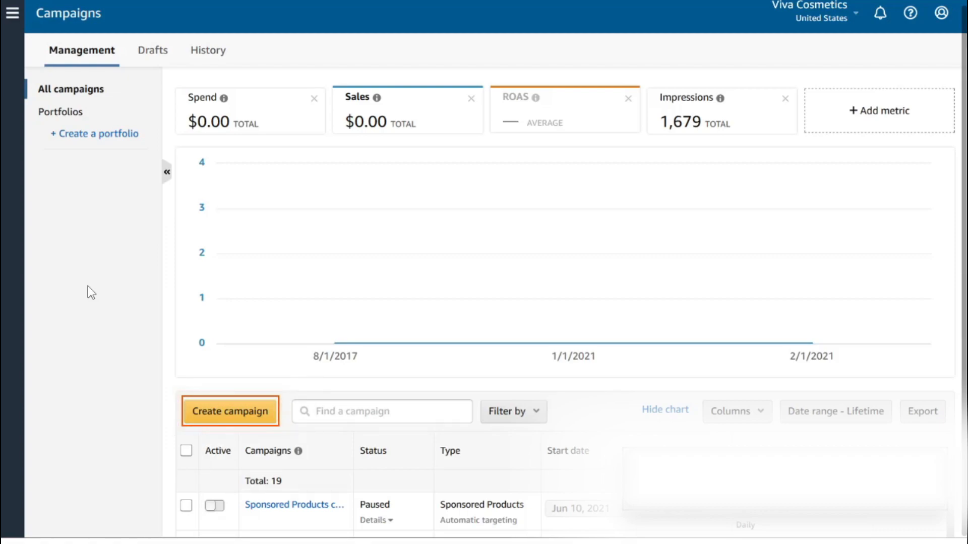
- Create a new Sponsored Products campaign and name it "Sponsored Products campaign"
left_click(217, 414)
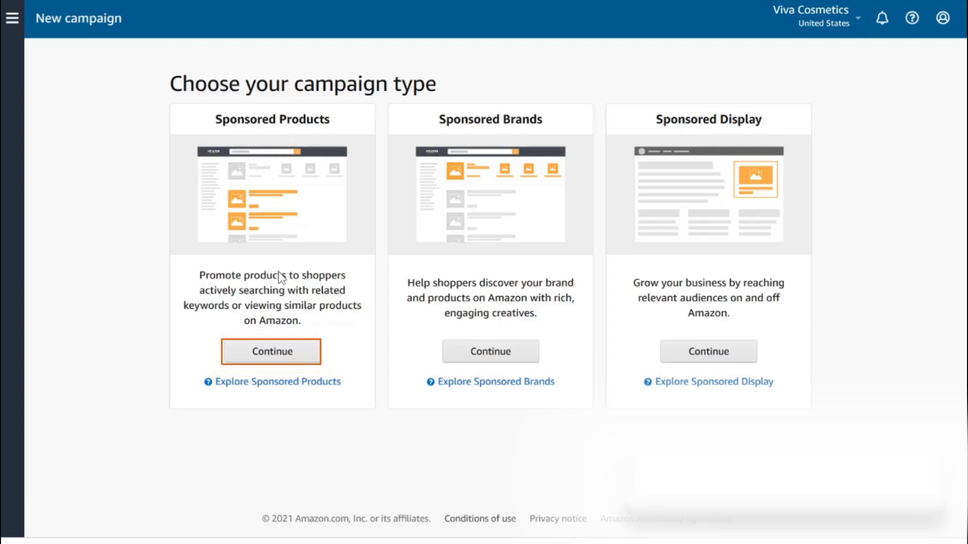
left_click(263, 348)
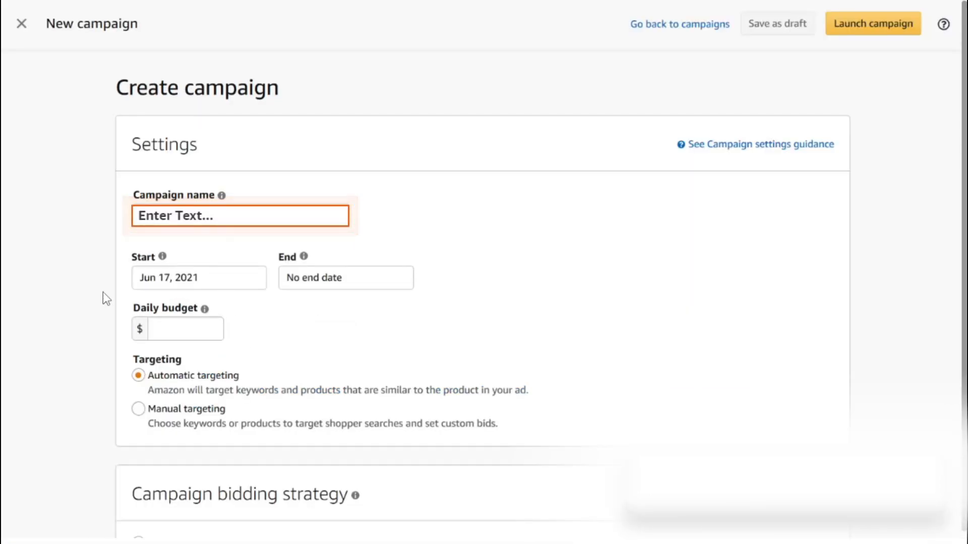
left_click(147, 208)
type("Spon")
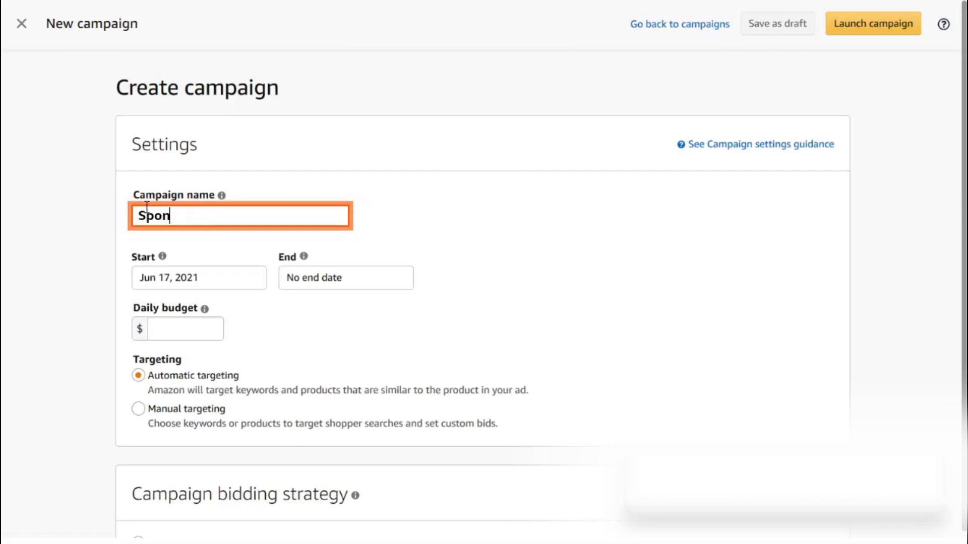
type("sored P")
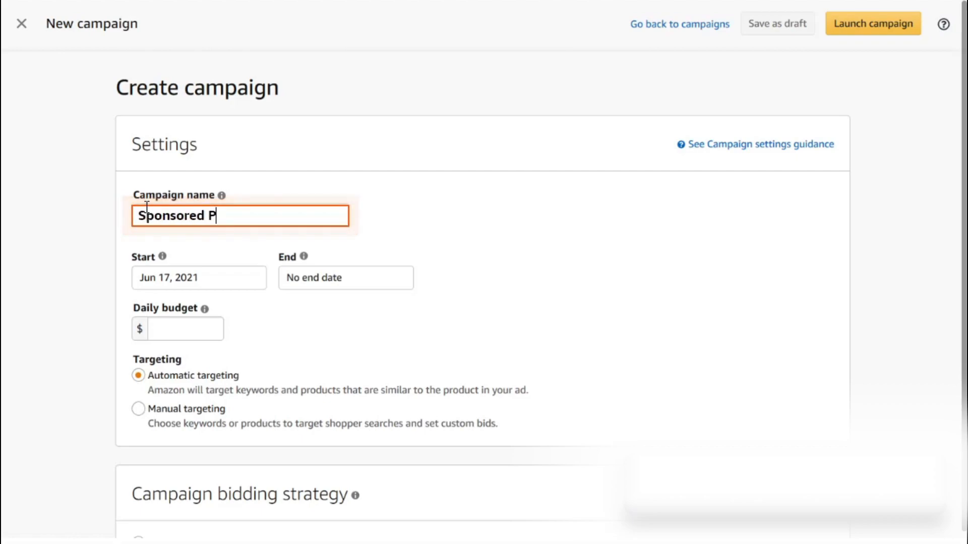
type("roduct")
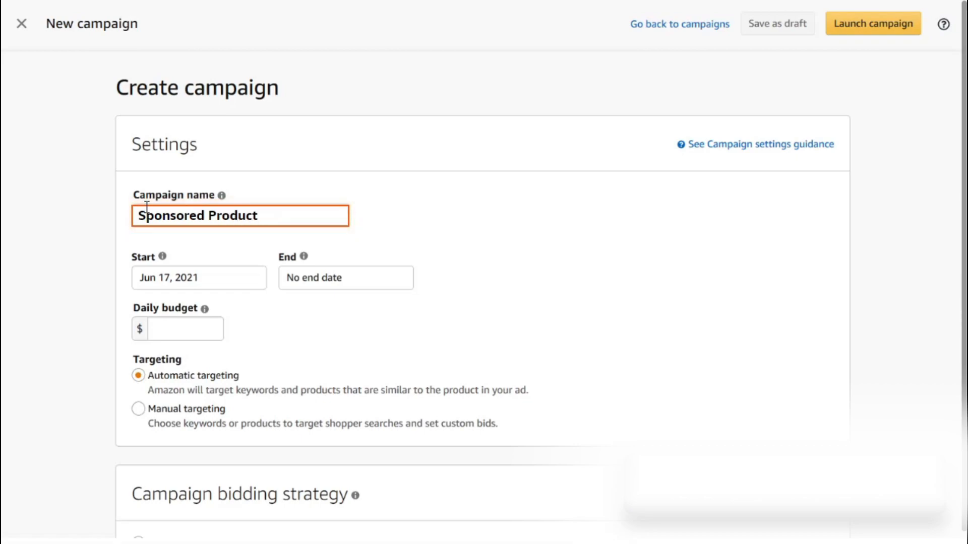
type("s campaign")
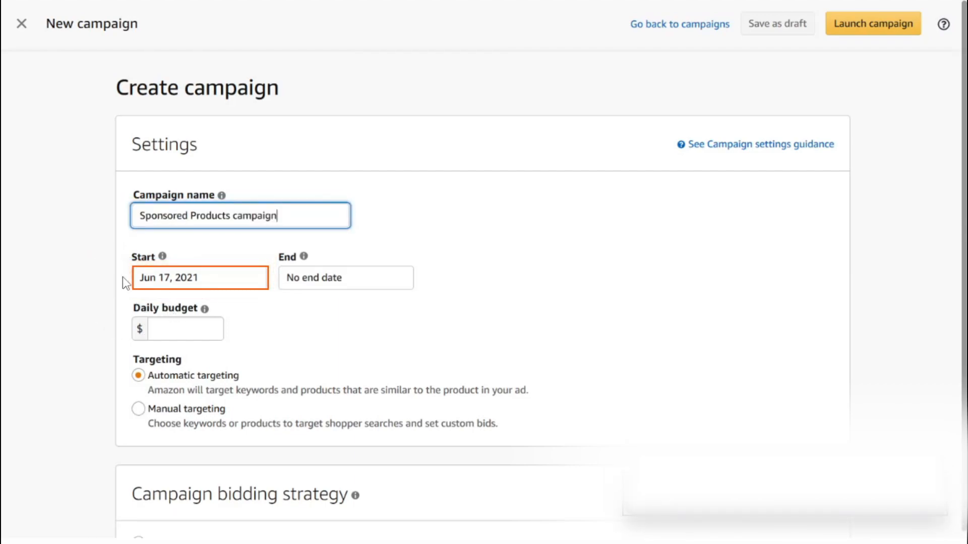
- Set the Sponsored Products campaign's start date to Jun 21, 2021 and its daily budget to $100
left_click(190, 280)
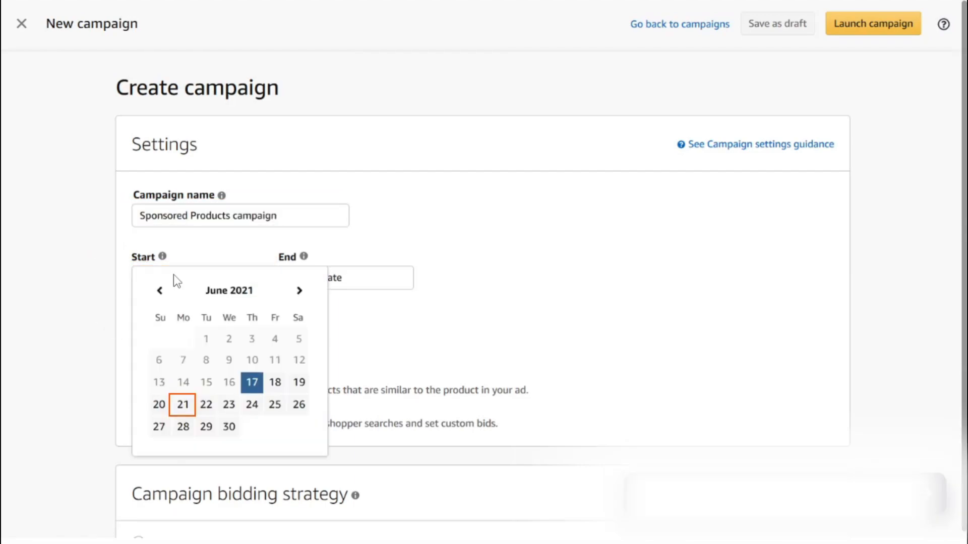
left_click(184, 406)
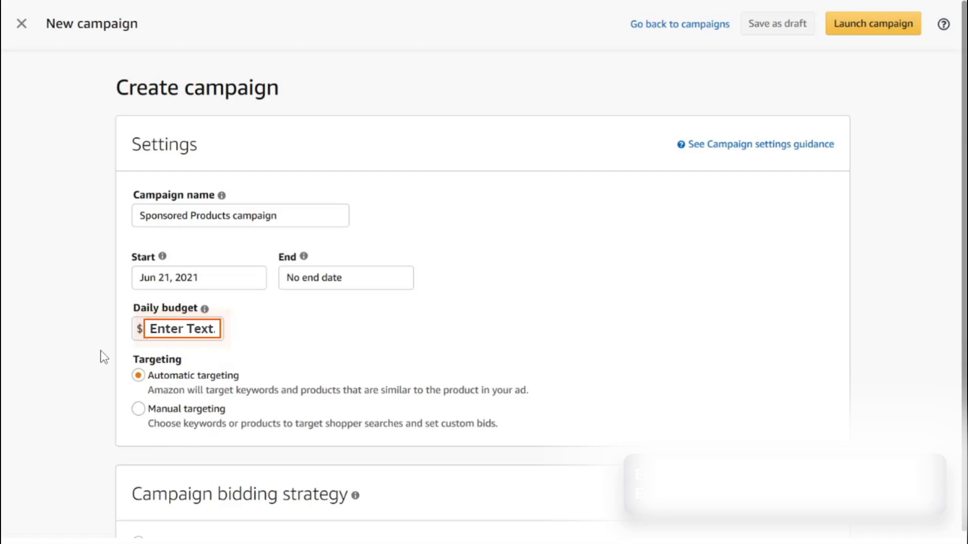
left_click(171, 322)
type("100")
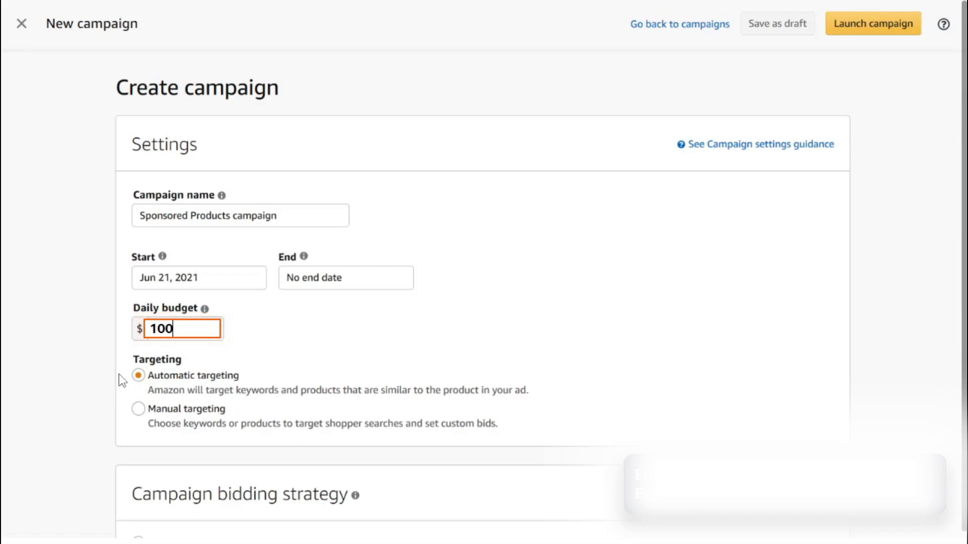
- Choose automatic targeting for the campaign and name its ad group "Lipstick"
left_click(135, 379)
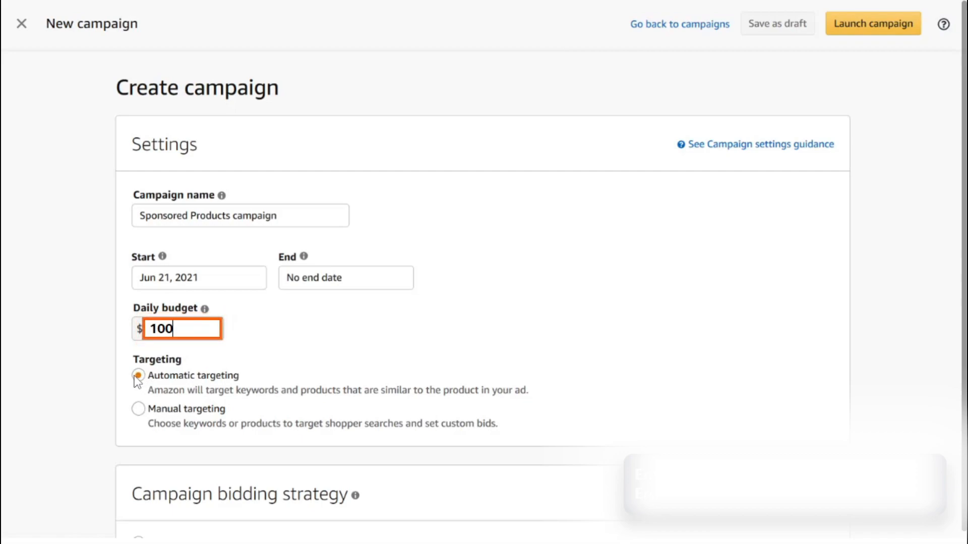
scroll(124, 368, "down", 3)
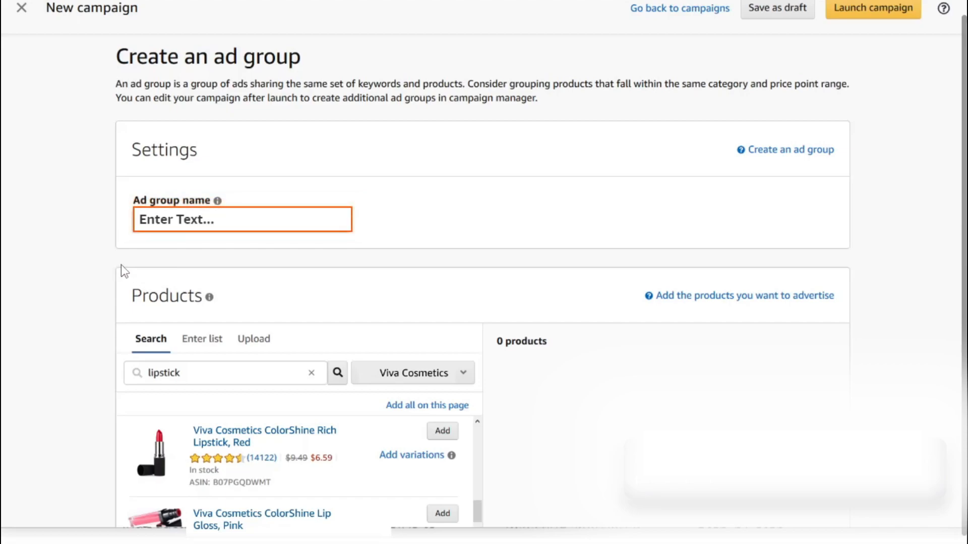
left_click(154, 217)
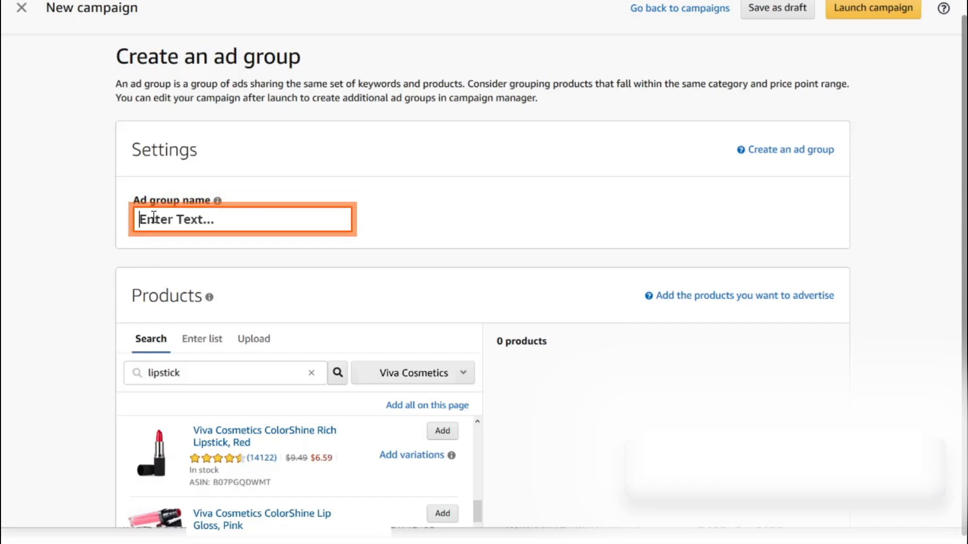
type("Lipstick")
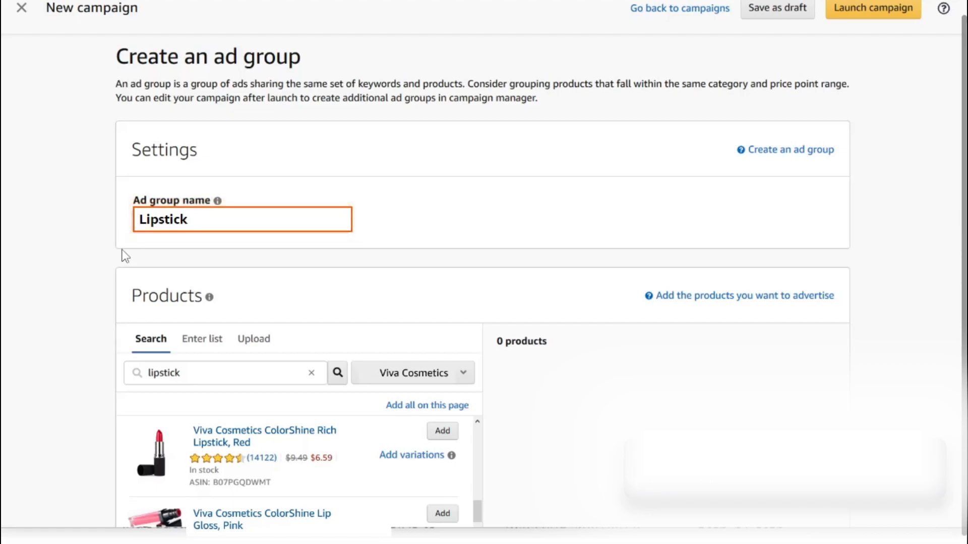
- Add the ColorShine Rich Lipstick Red, ColorShine Lip Gloss Pink and ColorShine 24 Hour Lipstick to the ad group's products
scroll(126, 257, "down", 4)
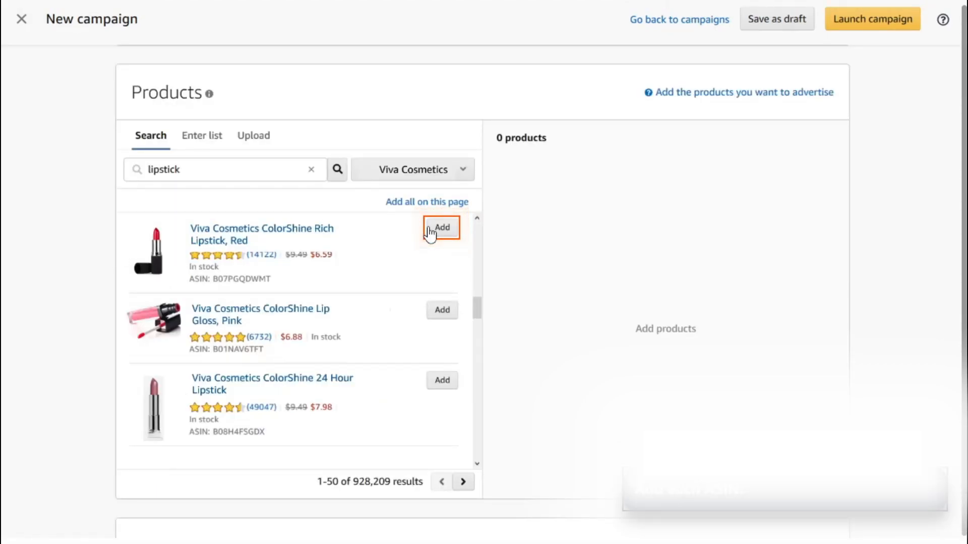
left_click(430, 232)
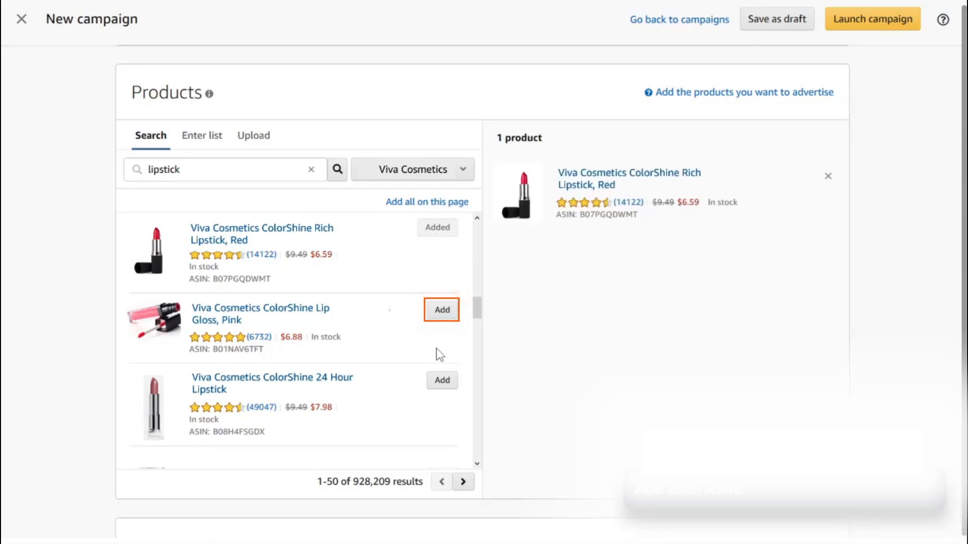
left_click(436, 317)
left_click(440, 385)
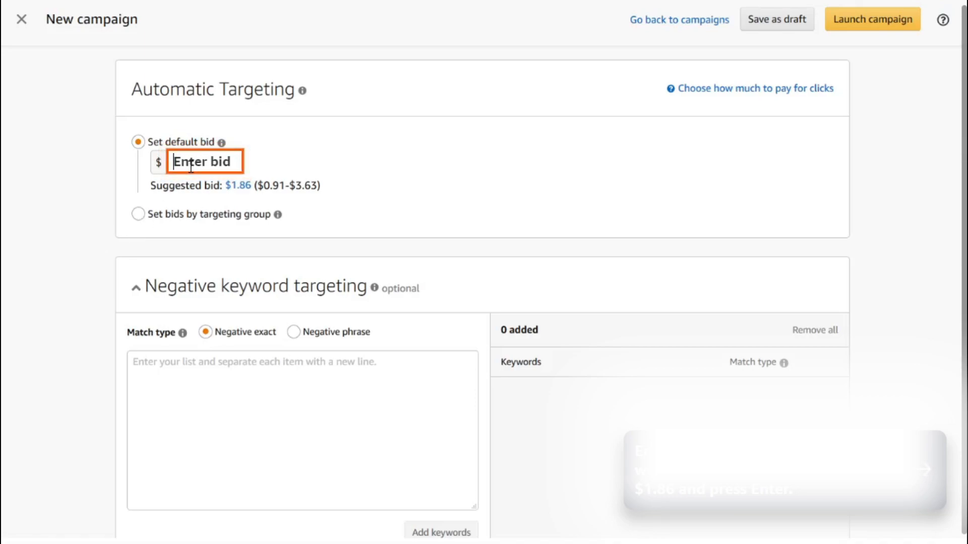
- Set the default bid for automatic targeting to $1.86 and launch the campaign
type("1.86")
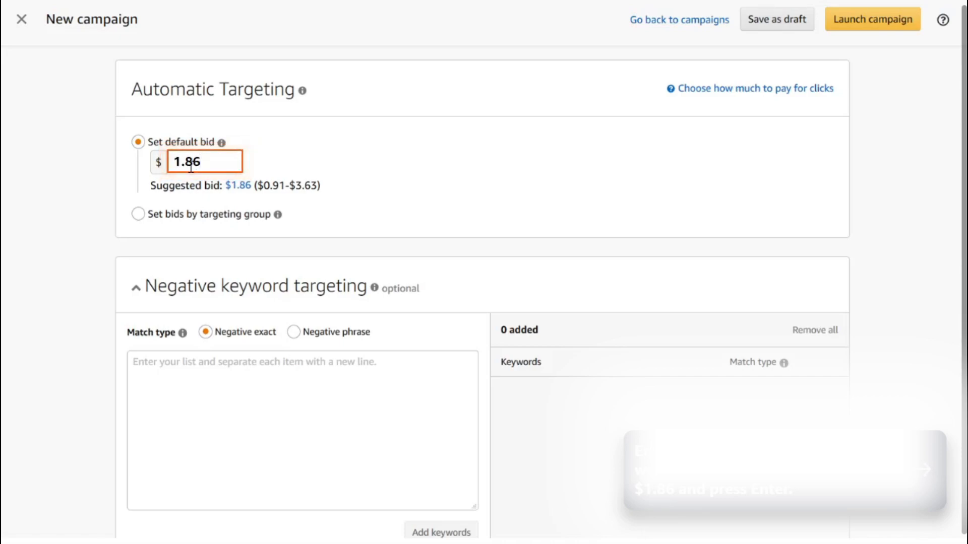
key("Return")
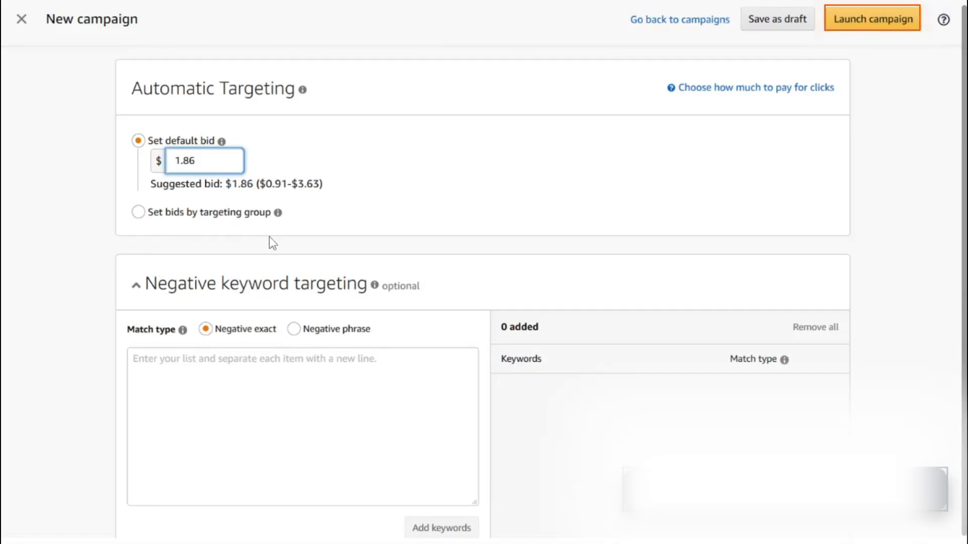
left_click(875, 22)
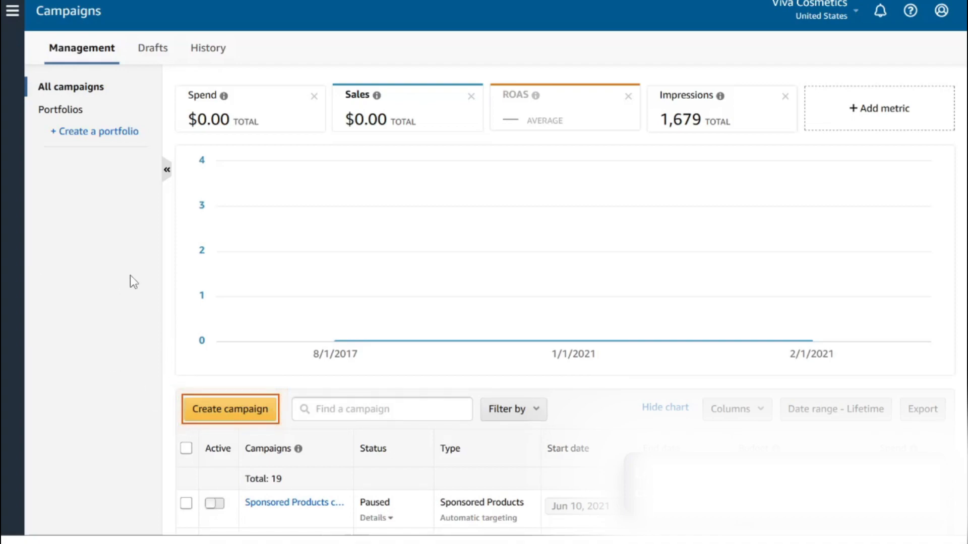
- Create a new Sponsored Brands campaign and name it "Sponsored Brands campaign"
left_click(222, 417)
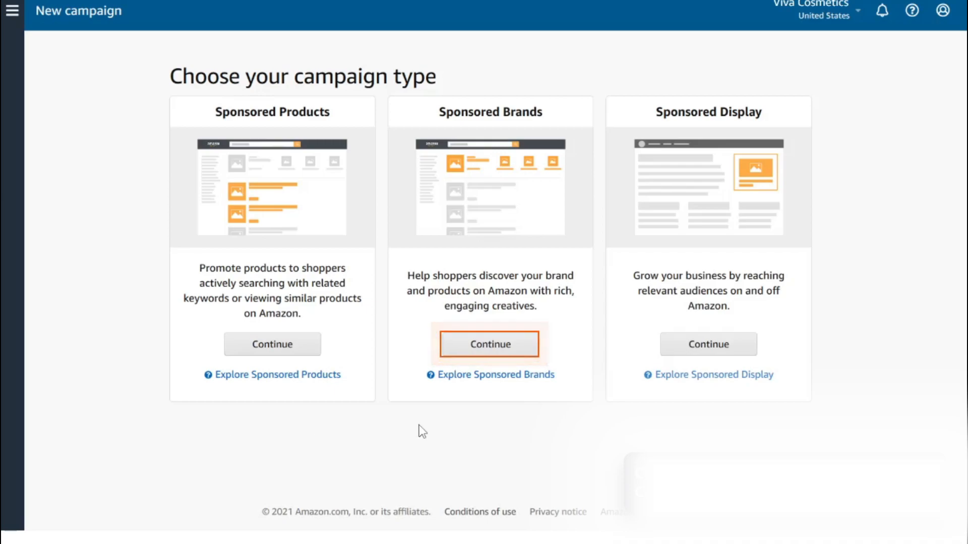
left_click(477, 359)
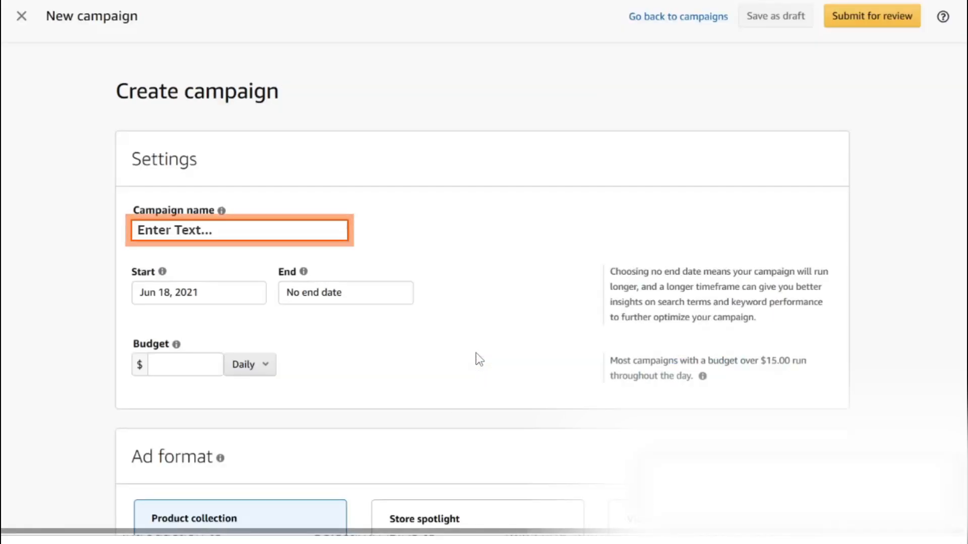
left_click(186, 229)
type("Spoms")
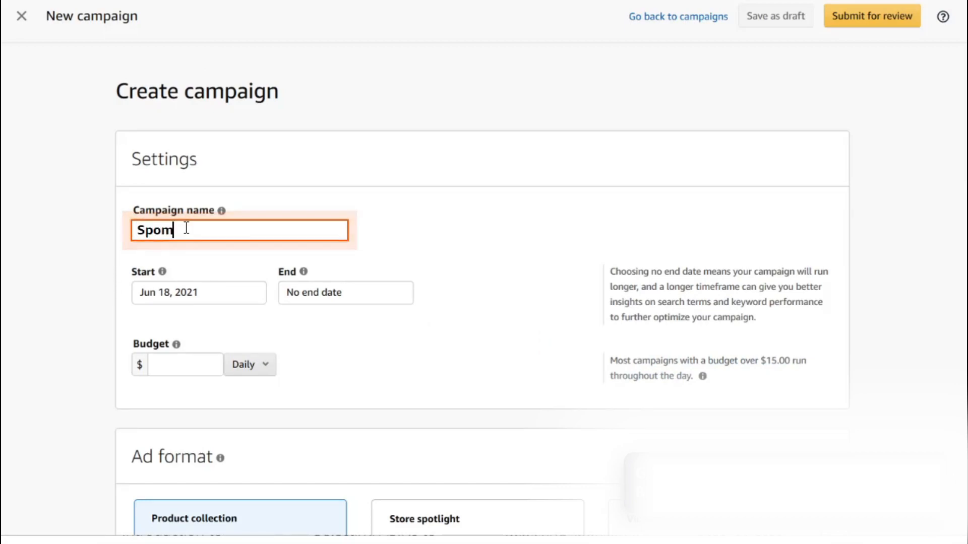
key("BackSpace")
key("BackSpace")
type("nsored ")
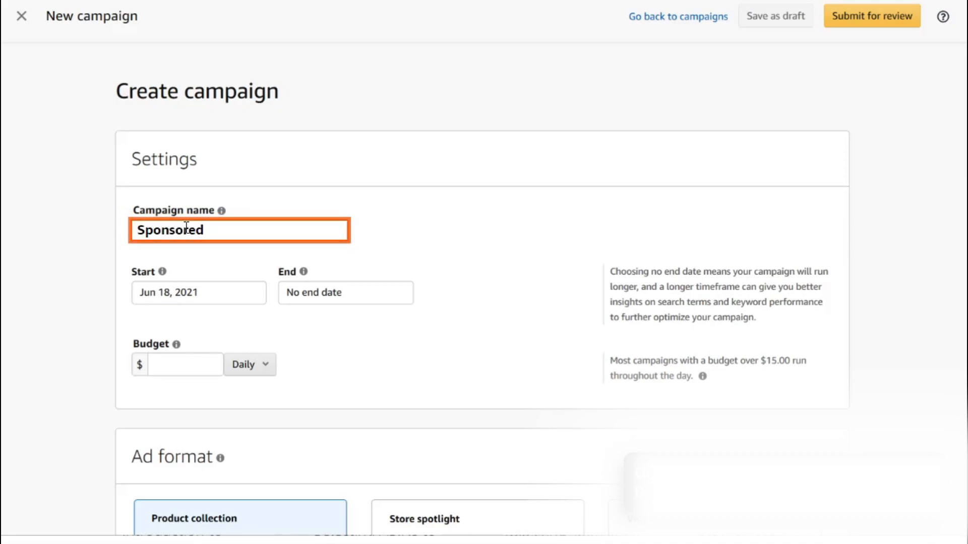
type("Brands cm")
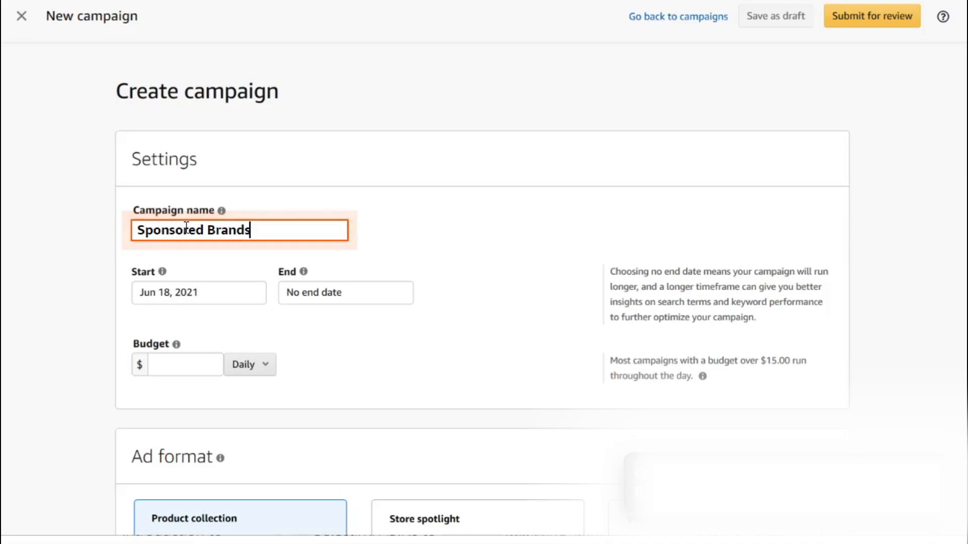
key("BackSpace")
type("ampaign")
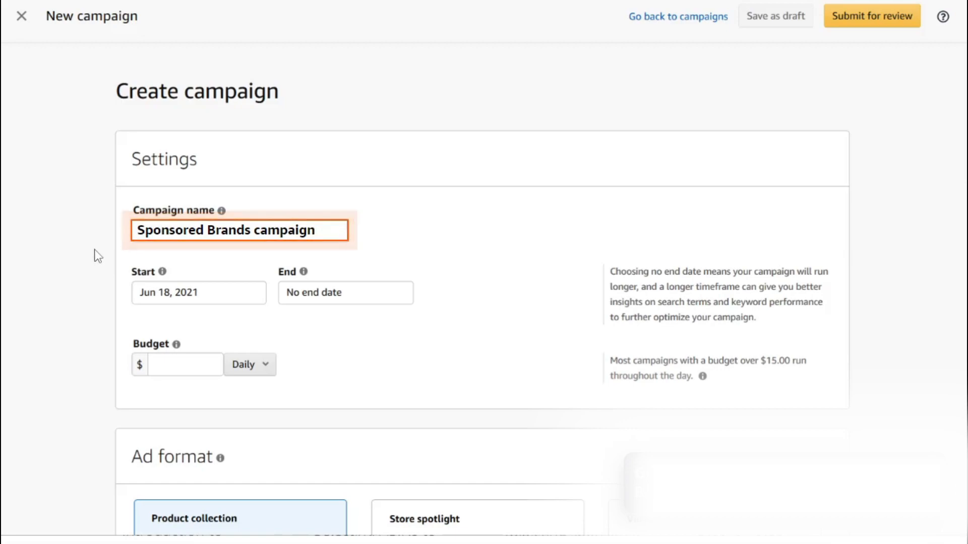
- Set the Sponsored Brands campaign's start date to Jun 21, 2021 and its budget to $100 daily
left_click(145, 293)
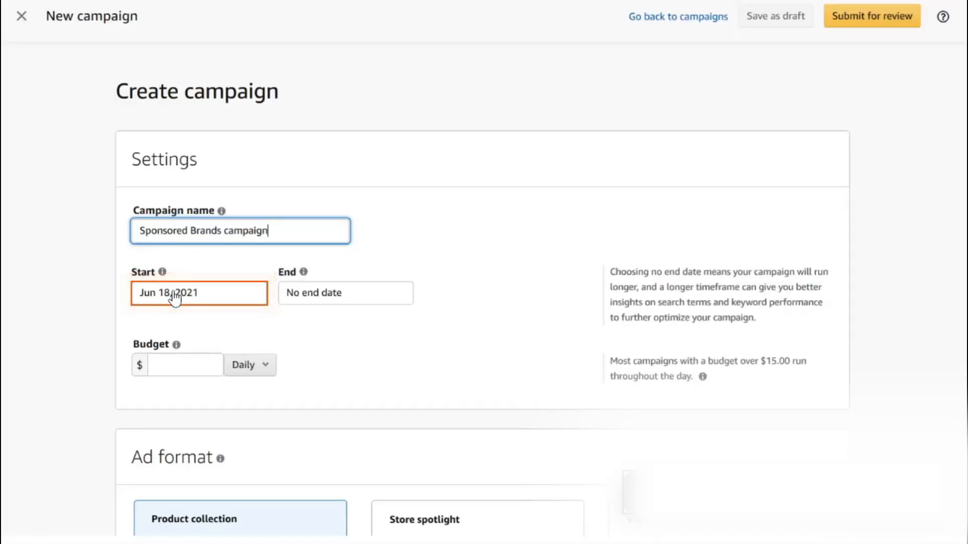
left_click(175, 298)
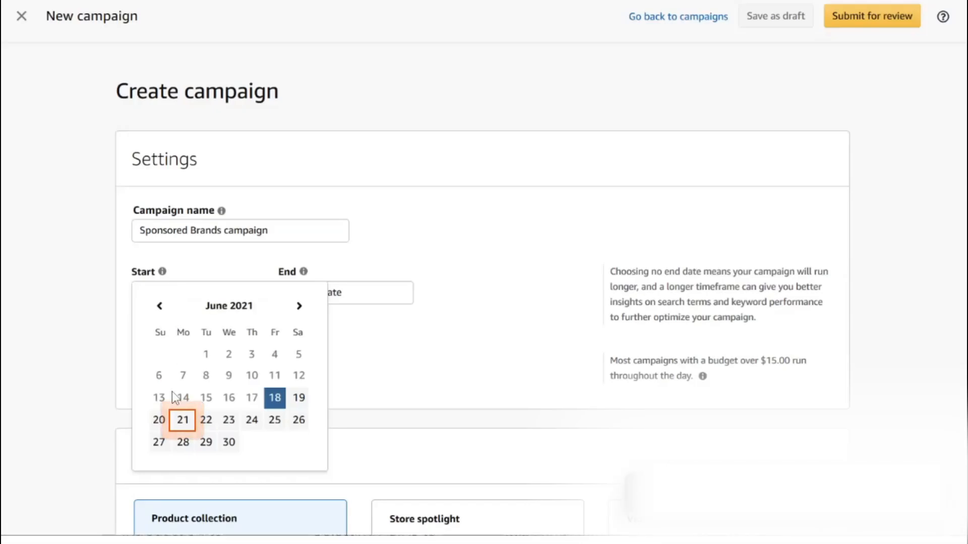
left_click(182, 421)
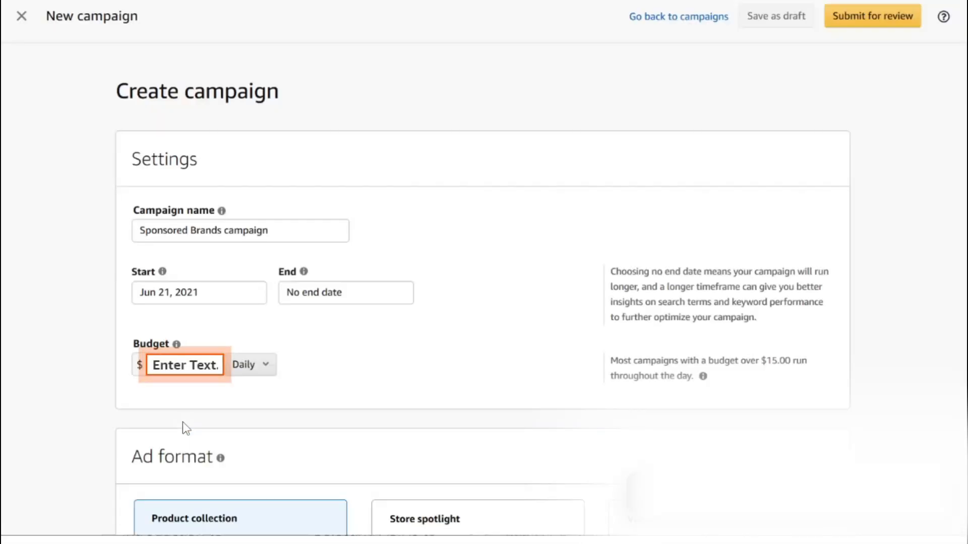
left_click(169, 366)
type("100")
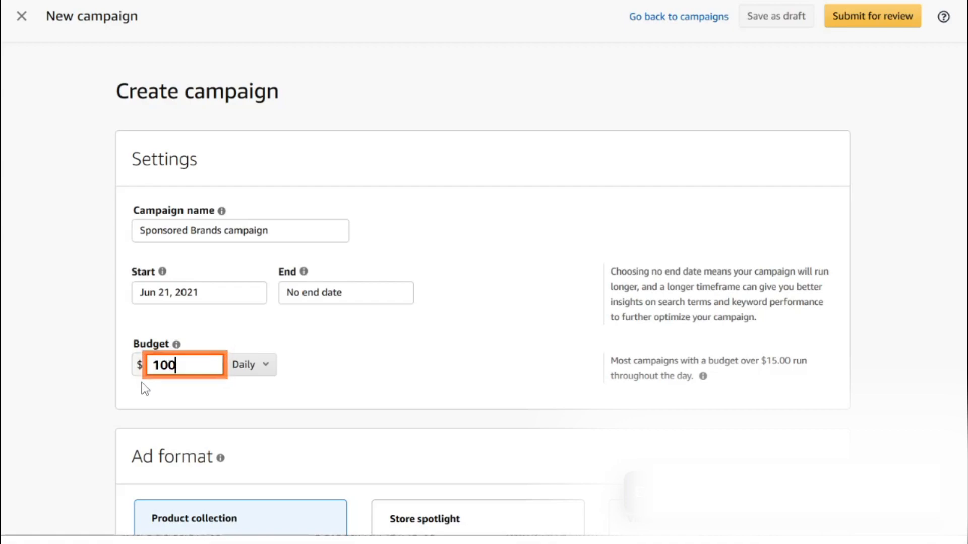
- Add the ColorShine Rich Lipstick Red, Lip Gloss Pink and 24 Hour Lipstick to the Sponsored Brands campaign
scroll(135, 386, "down", 7)
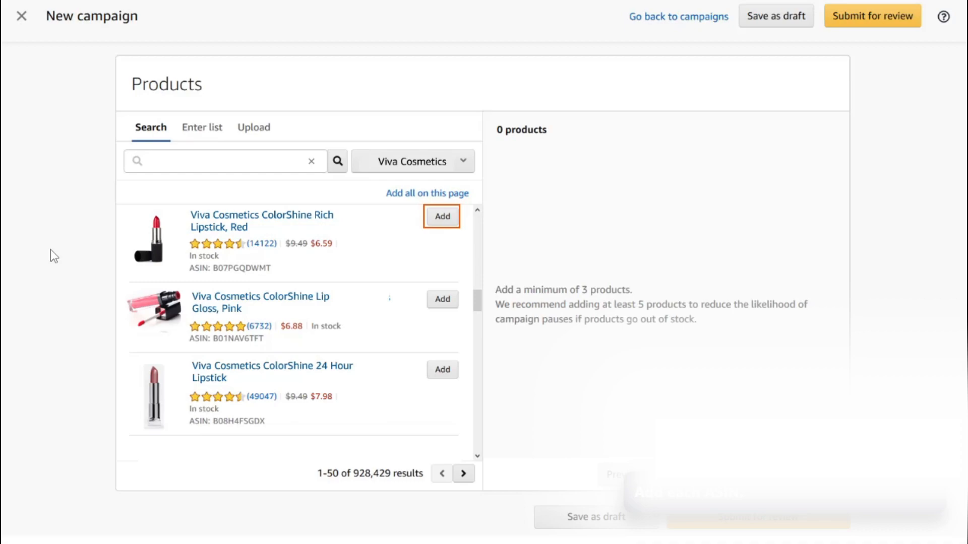
left_click(442, 217)
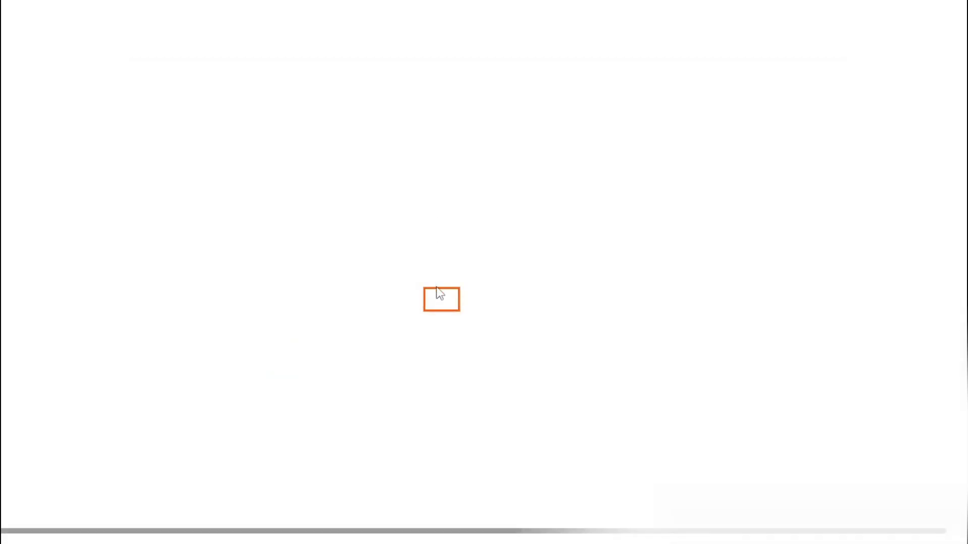
left_click(441, 301)
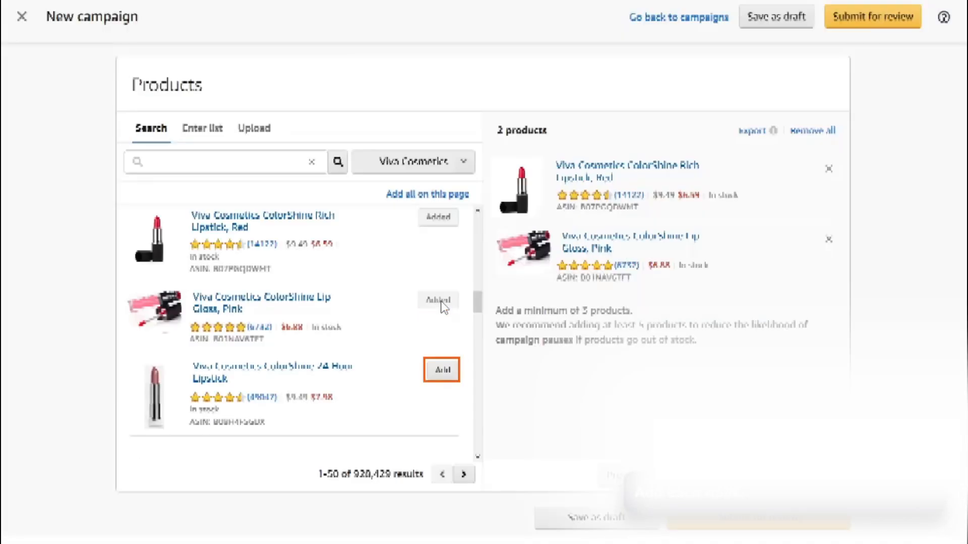
left_click(442, 372)
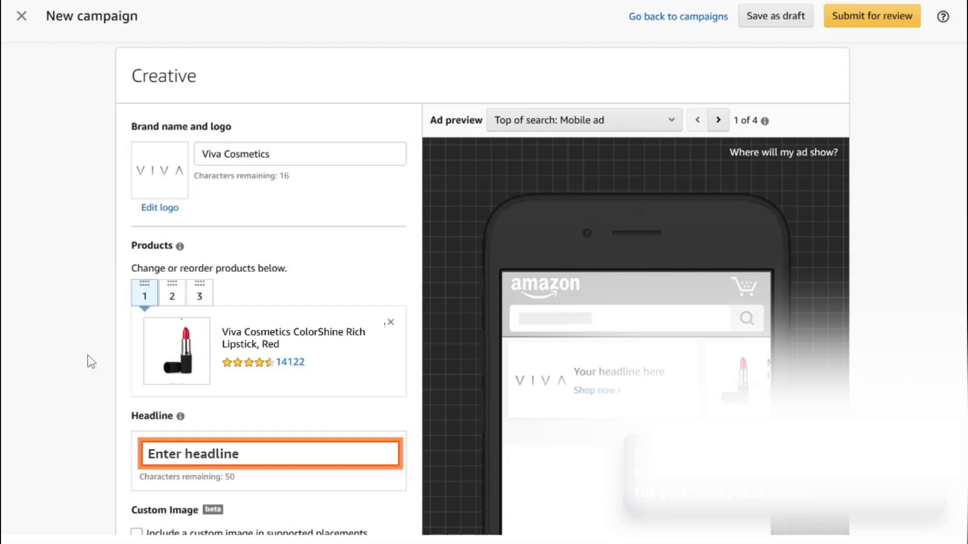
- Enter "Find the perfect lip shade for you" as the Sponsored Brands ad headline and open the list of ad preview placements
left_click(168, 456)
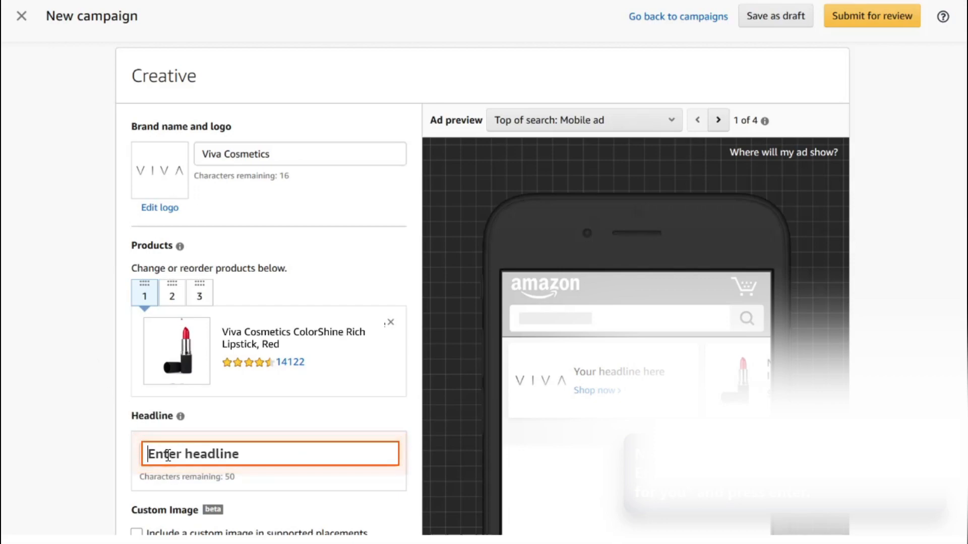
type("Find ")
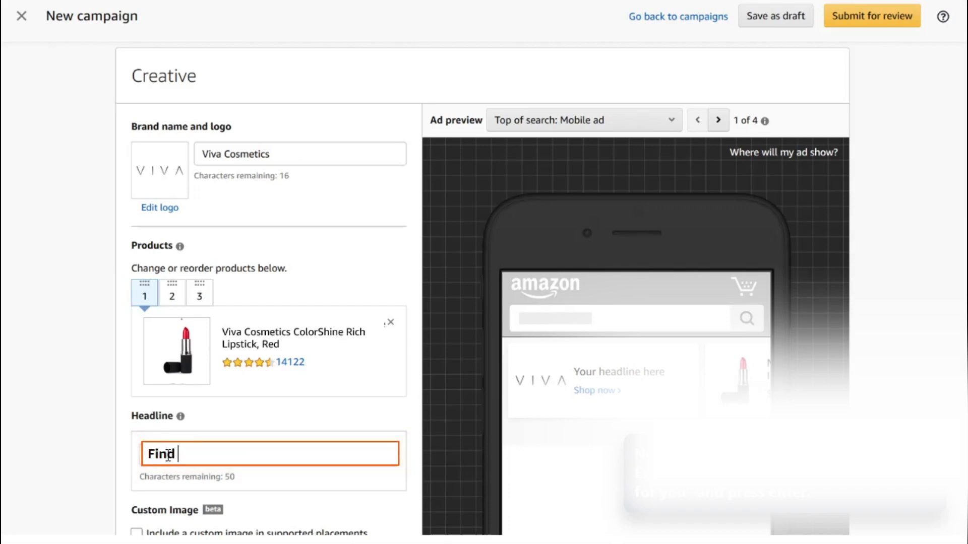
type("the p")
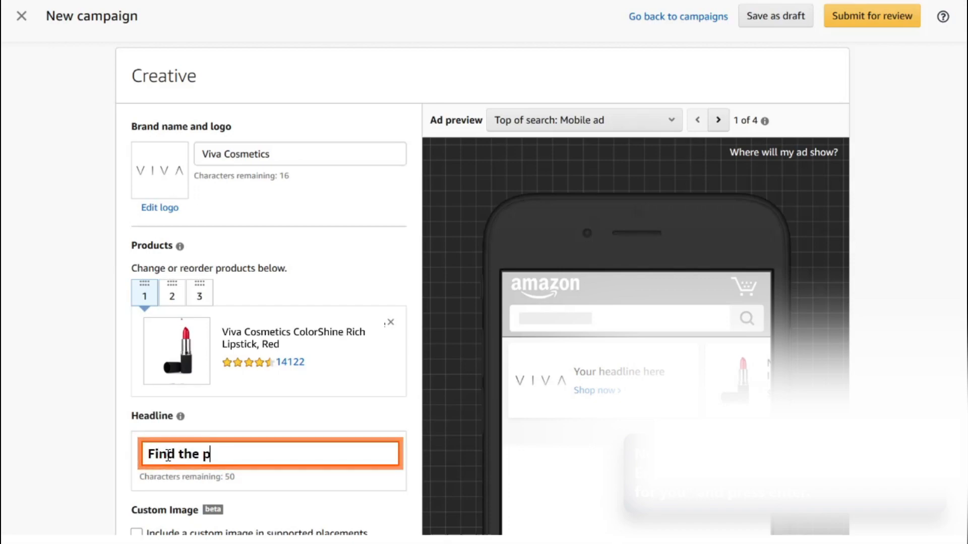
type("erfect lip shad")
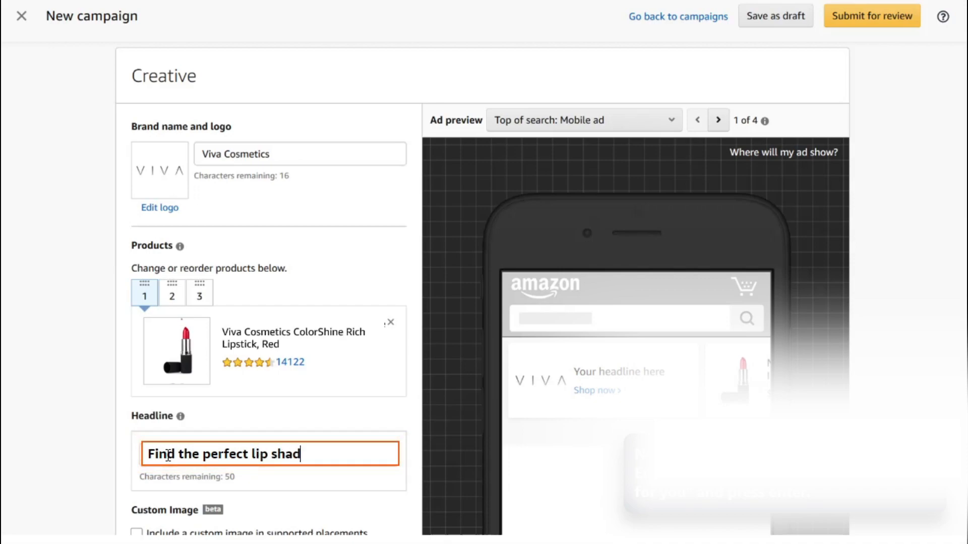
type("e for you")
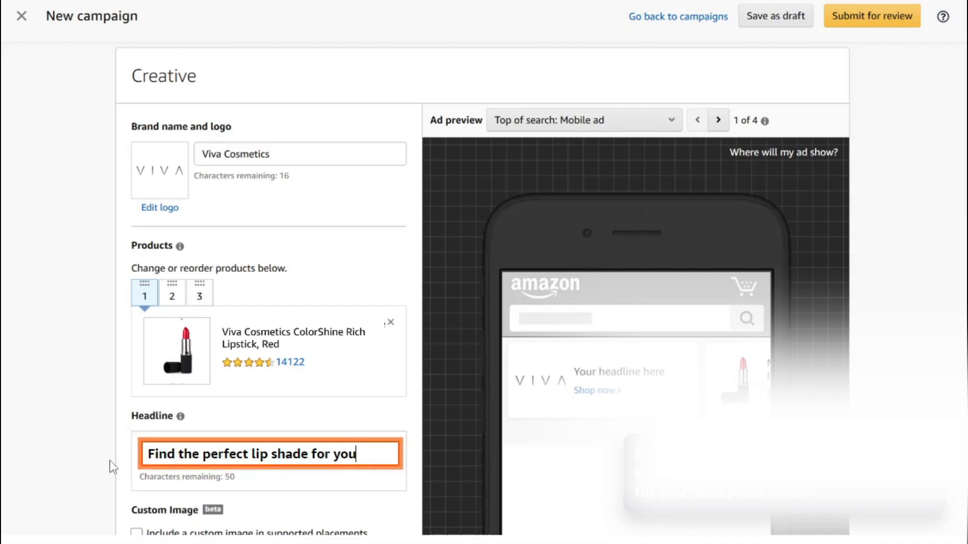
key("Return")
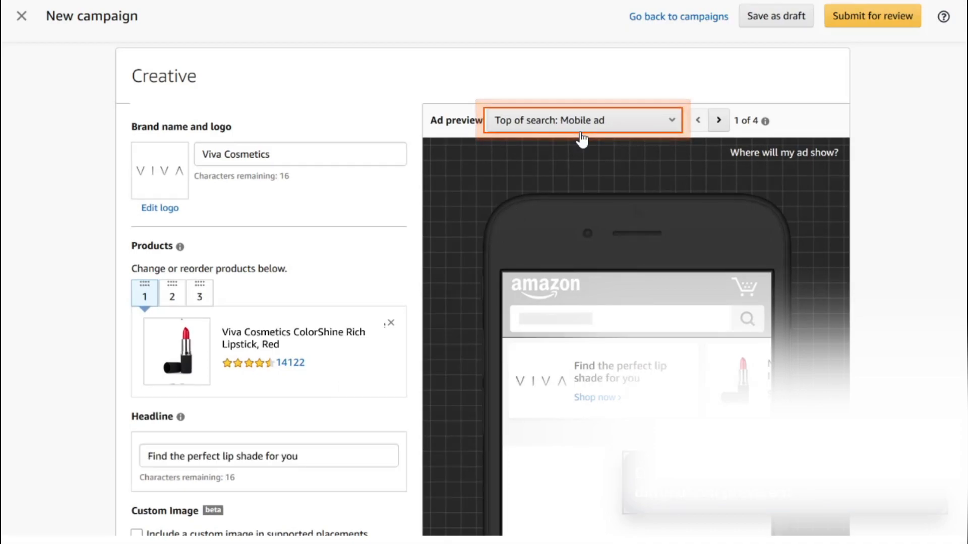
left_click(605, 123)
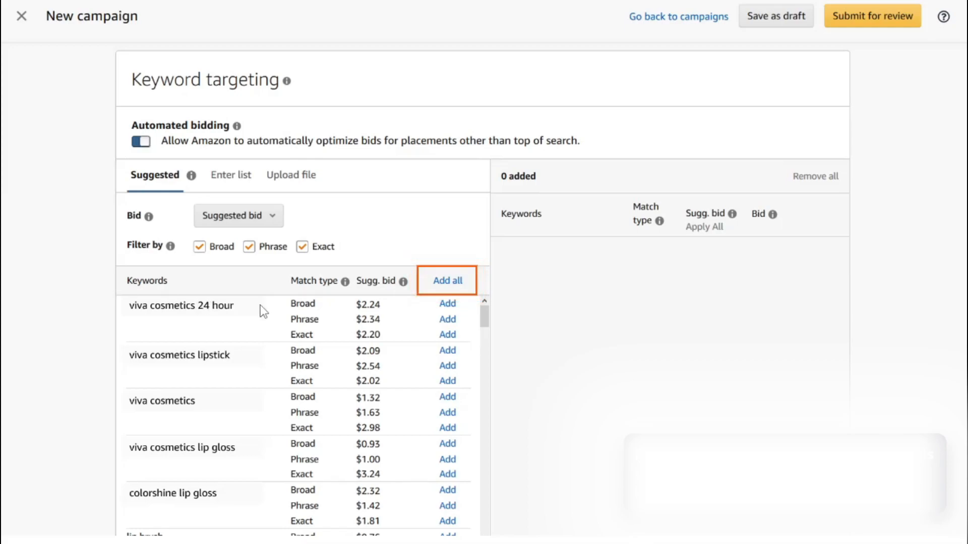
- Add all suggested keywords at their suggested bids and submit the Sponsored Brands campaign for review
left_click(450, 283)
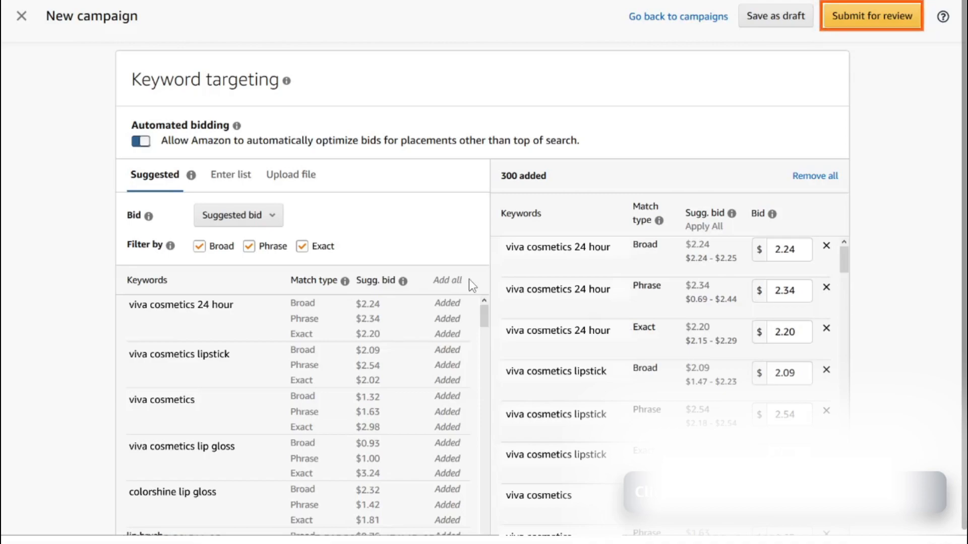
left_click(871, 21)
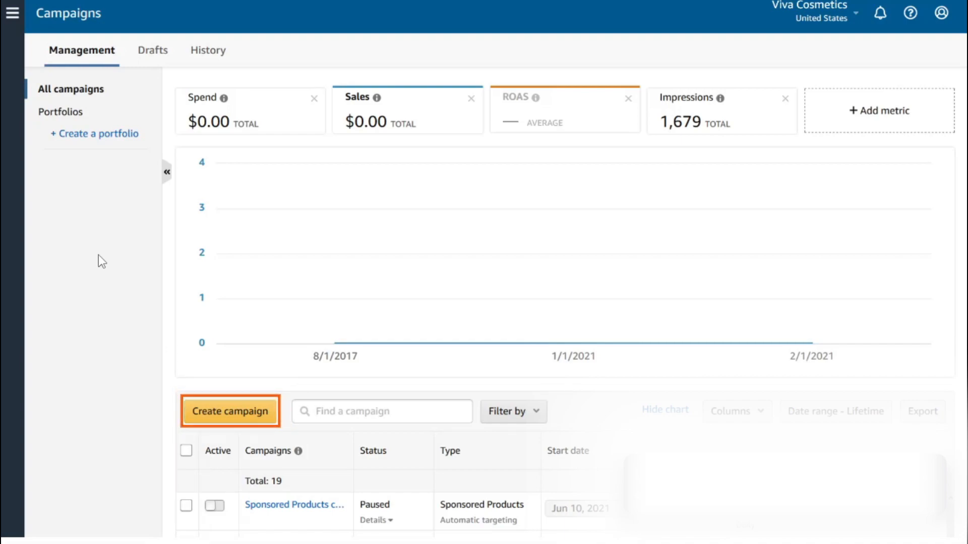
- Create a new Sponsored Display campaign and name it "Sponsored Display campaign"
left_click(217, 415)
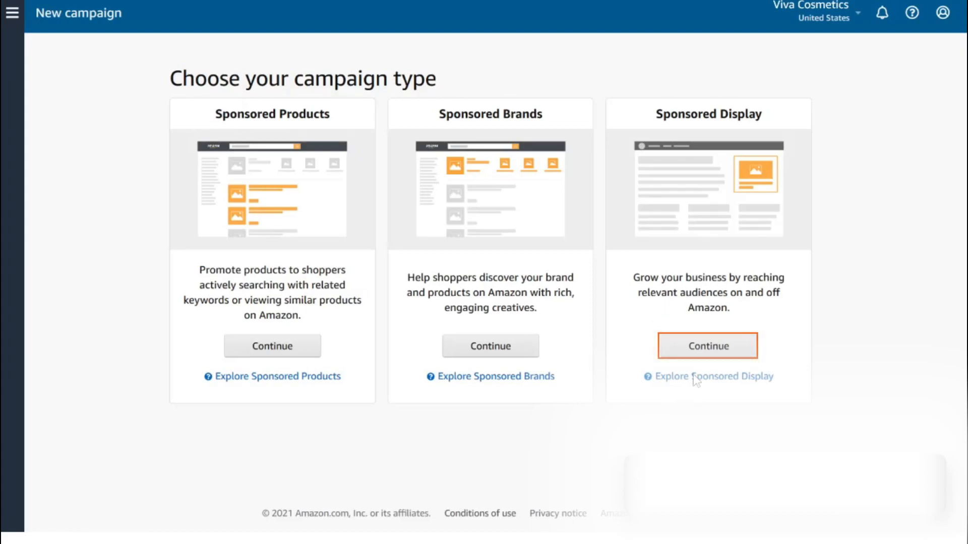
left_click(708, 348)
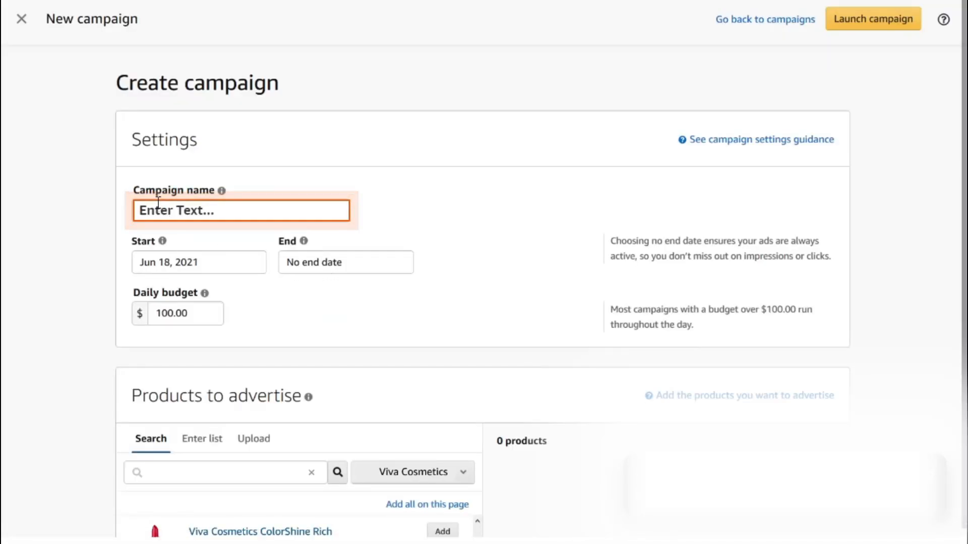
type("Sponsor")
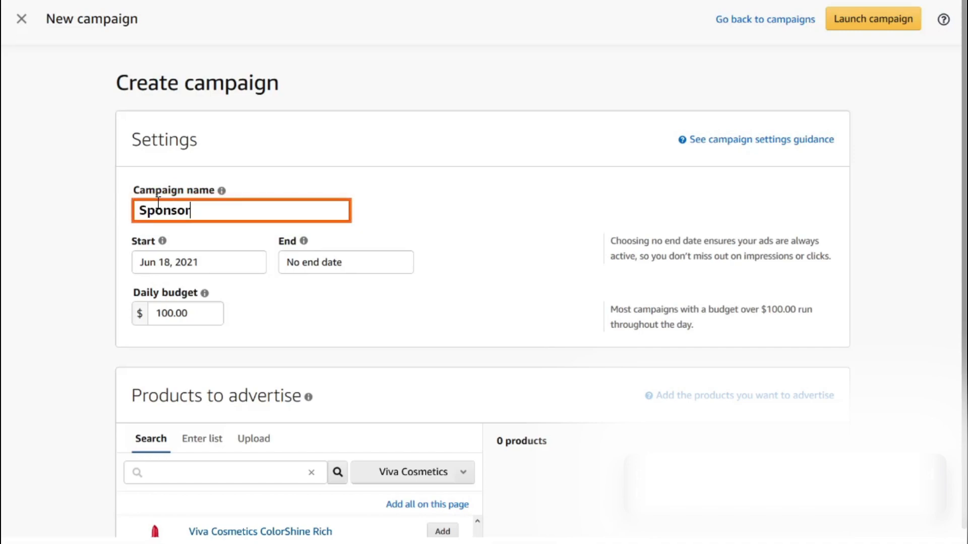
type("ed Dis")
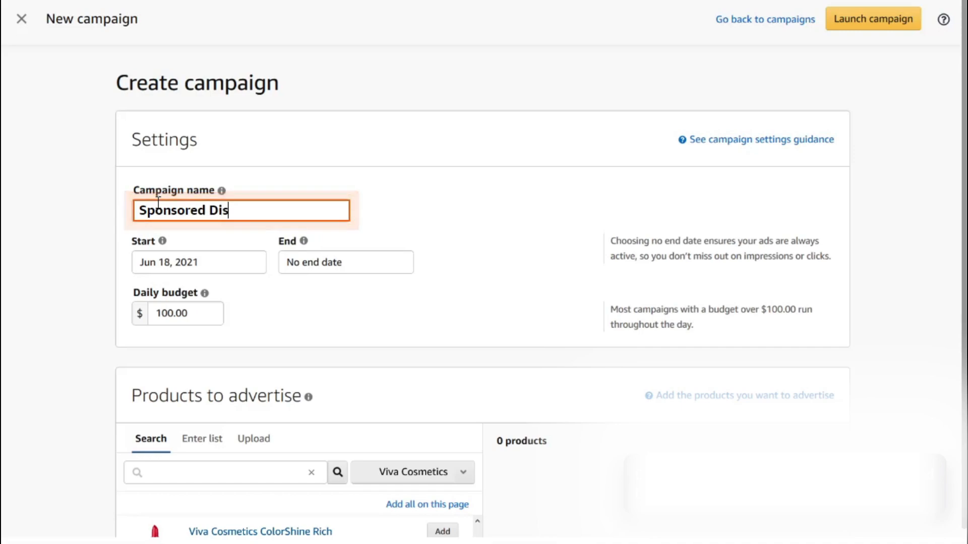
type("play")
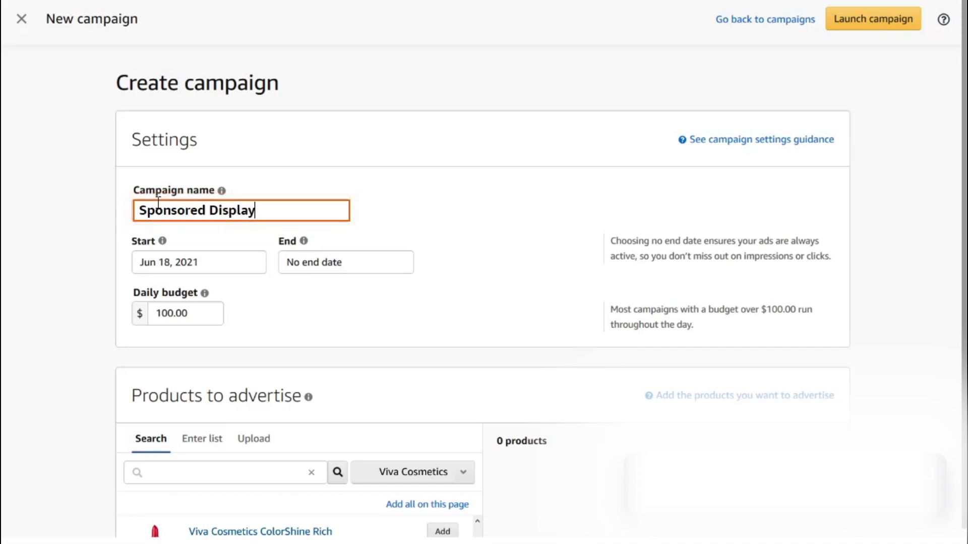
type(" campaign")
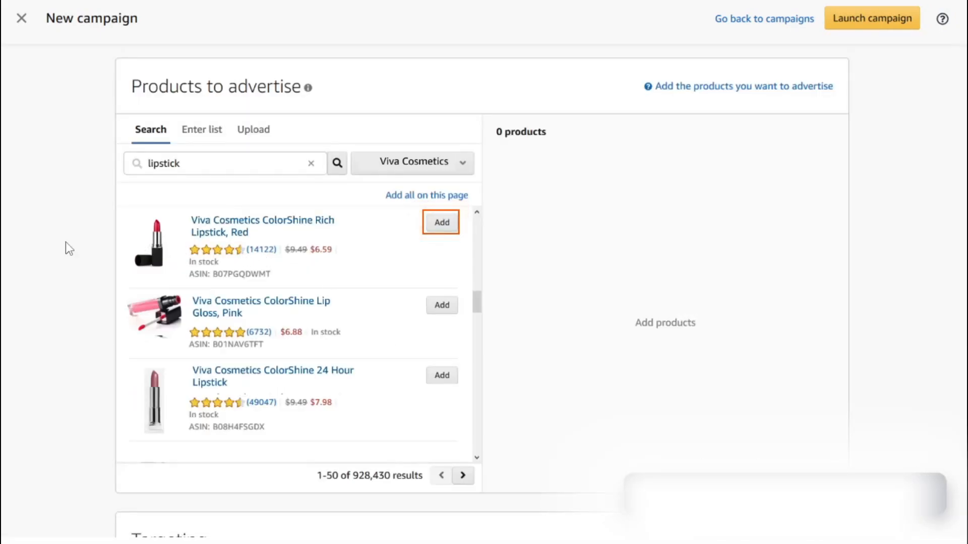
- Add the ColorShine Rich Lipstick Red, Lip Gloss Pink and 24 Hour Lipstick to the Sponsored Display campaign
left_click(440, 224)
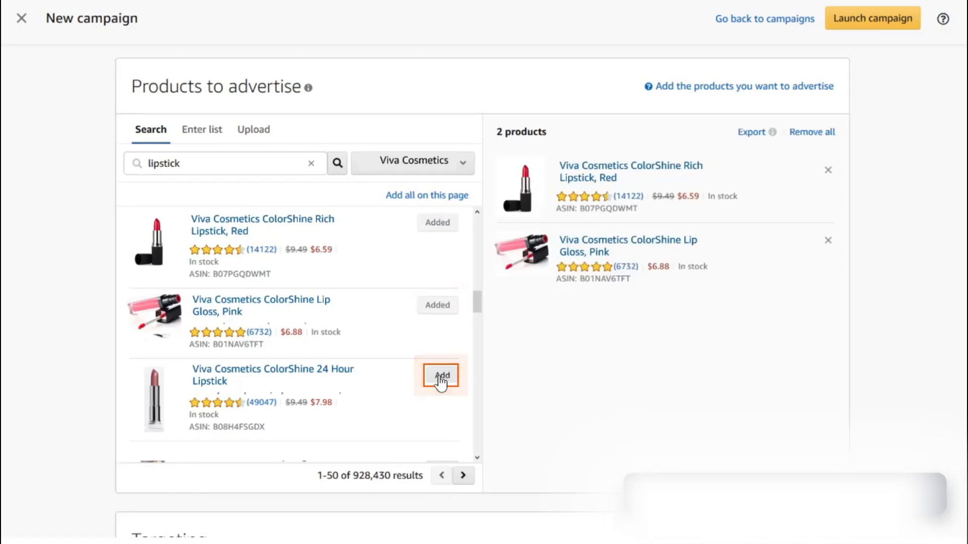
left_click(442, 381)
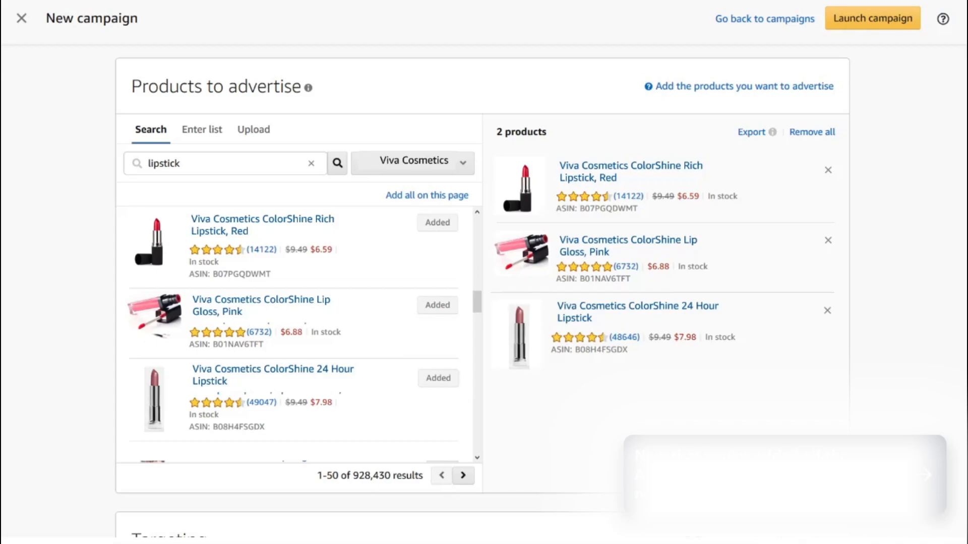
- Keep product targeting and page-visit bid optimization, and target all suggested categories for the Sponsored Display campaign
left_click(927, 503)
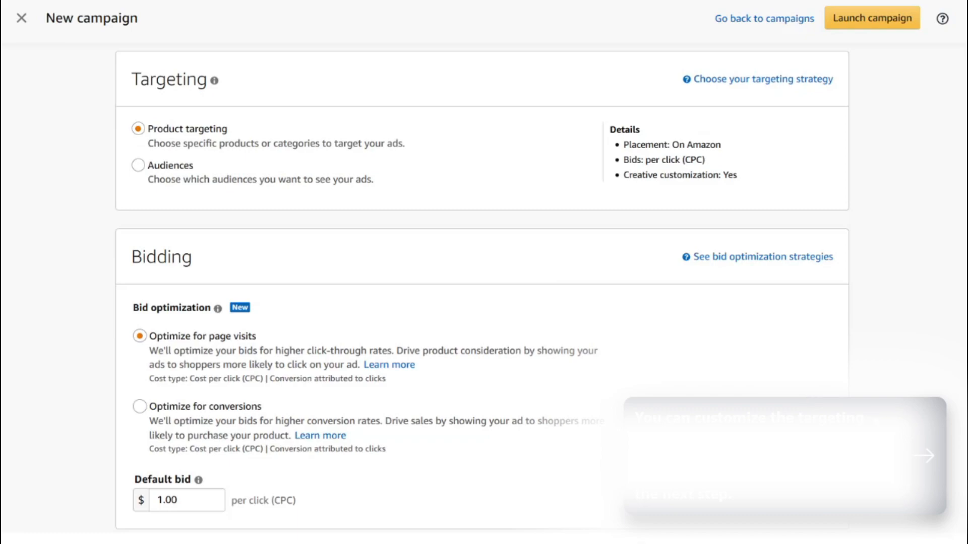
left_click(922, 457)
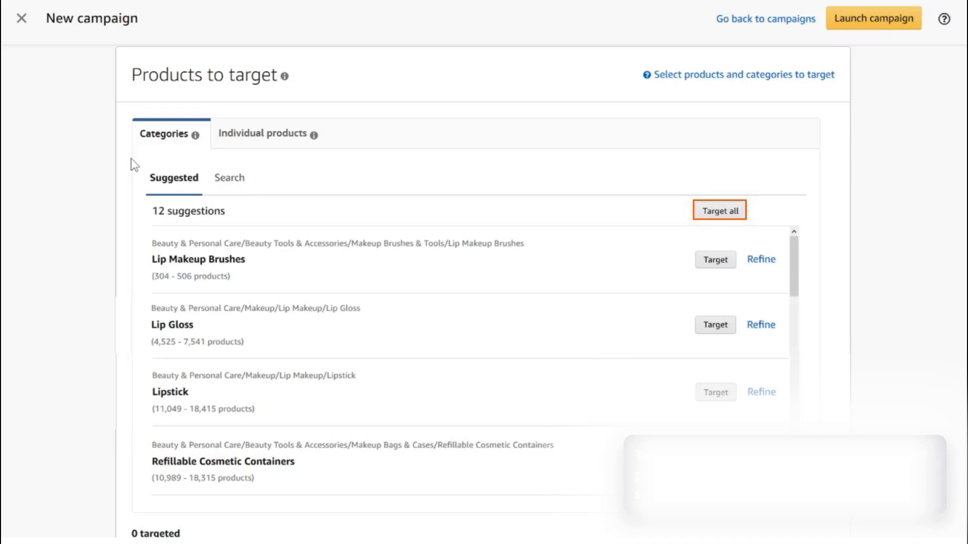
left_click(721, 213)
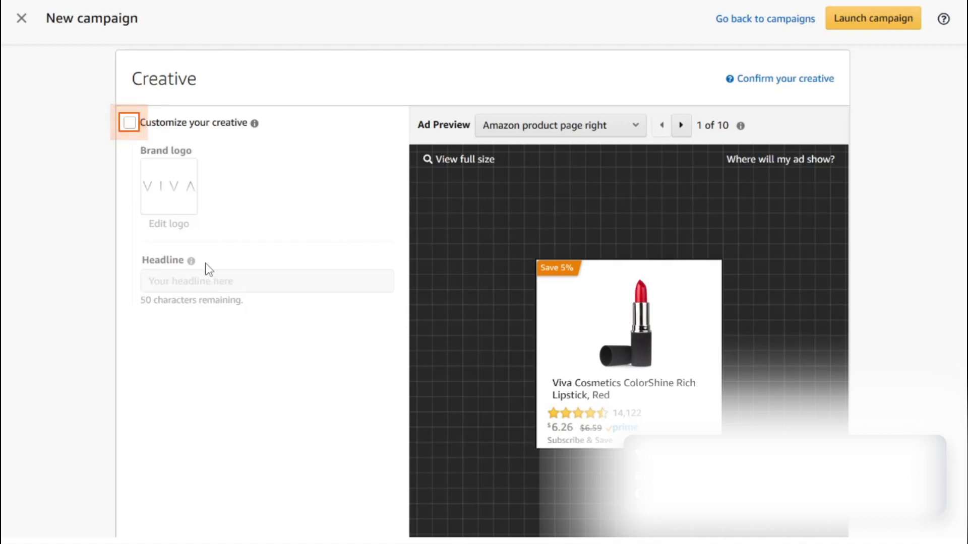
- Customize the Sponsored Display creative with the headline "Find the perfect lip shade for you" and launch the campaign
left_click(130, 123)
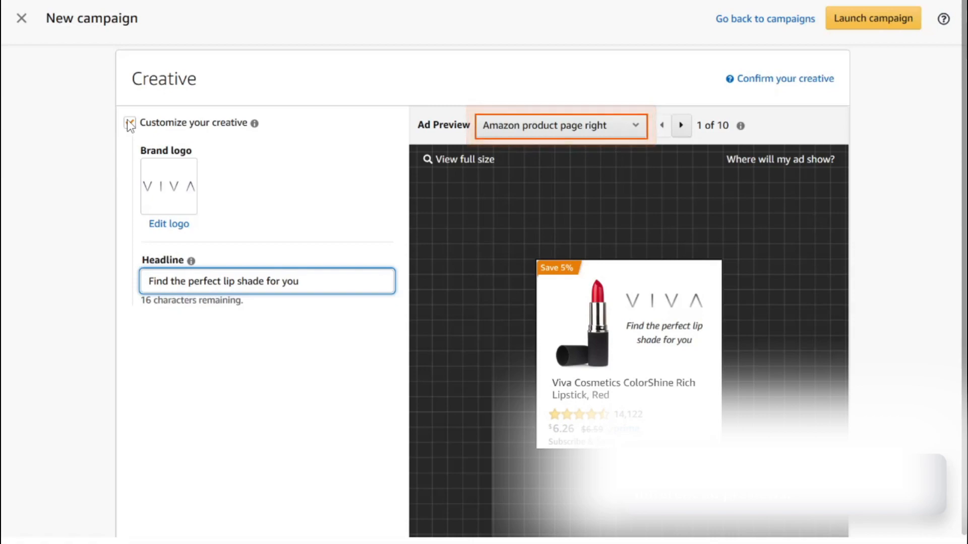
left_click(645, 128)
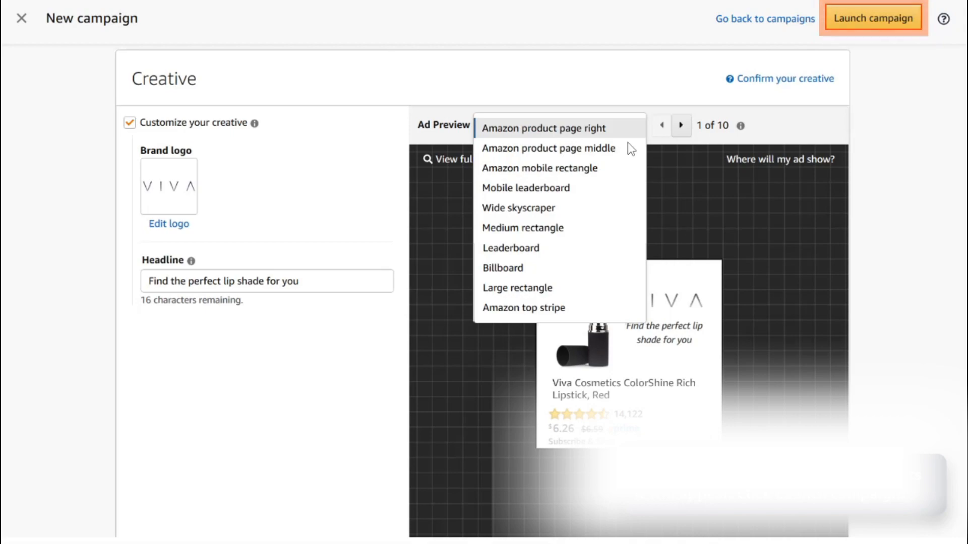
left_click(871, 22)
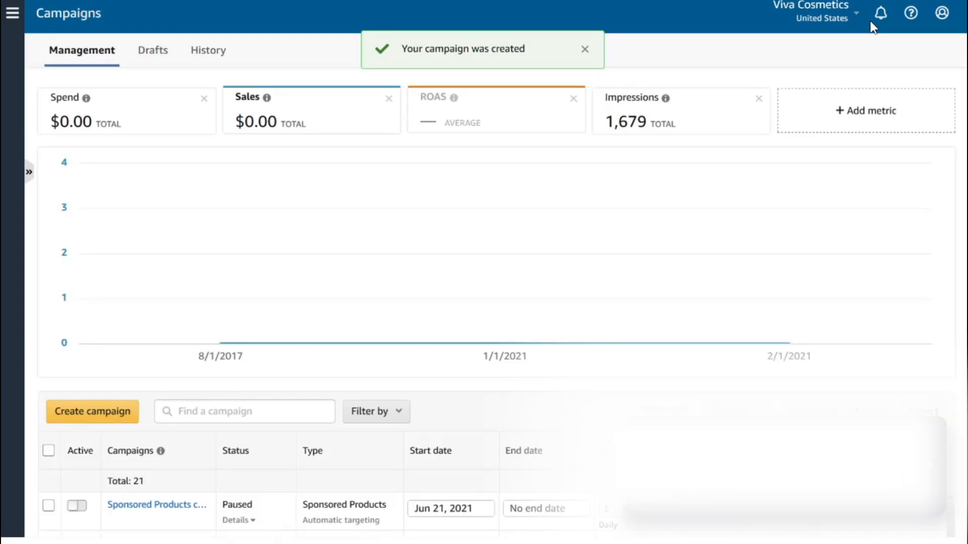